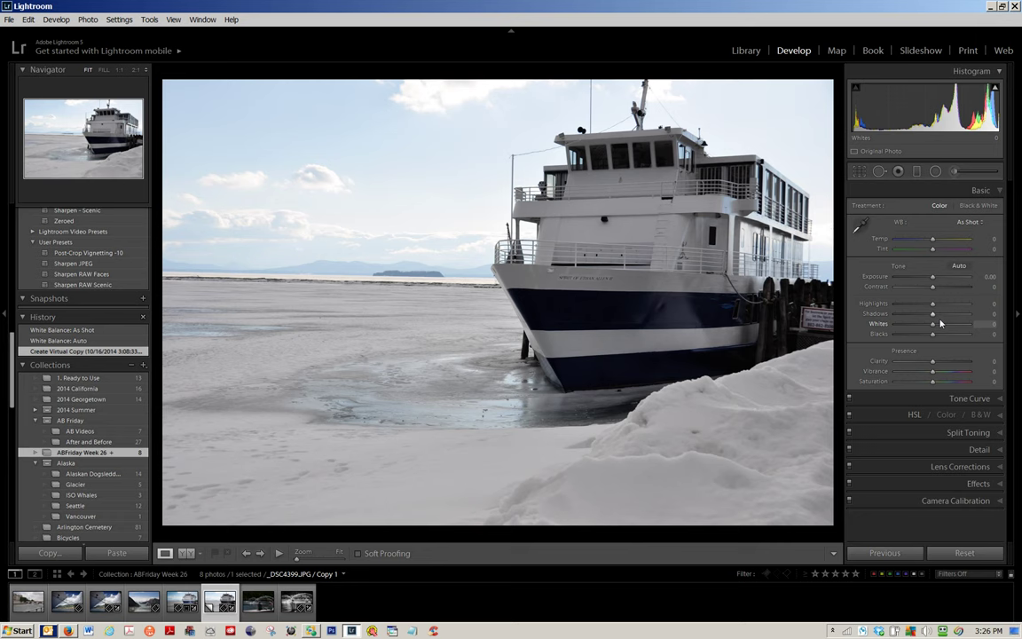
- Raise Shadows to +100 and bring Exposure down to -0.93 in the Basic panel
left_click_drag(932, 316, 973, 318)
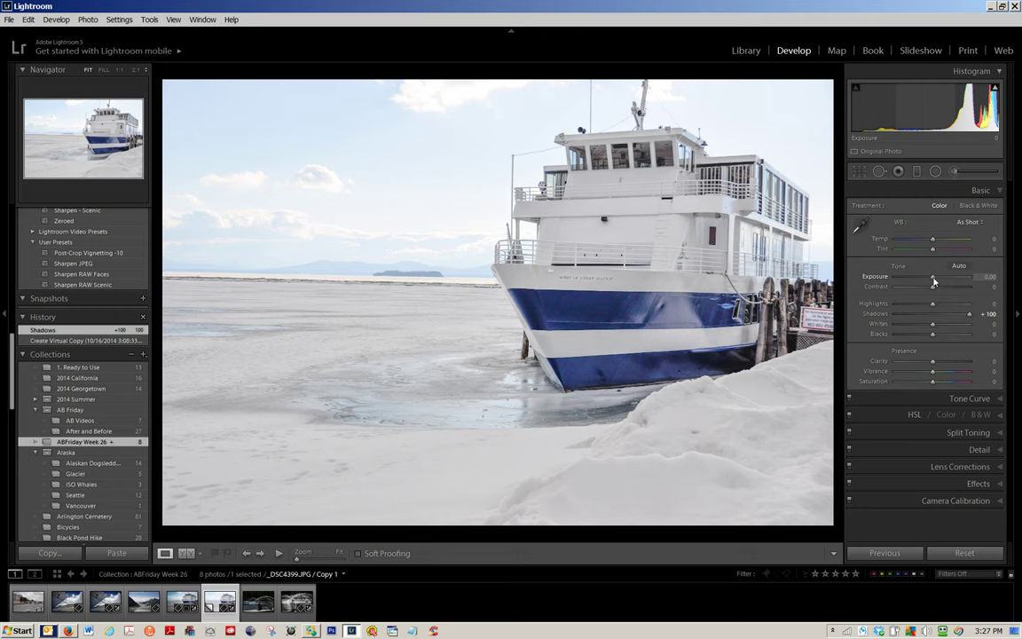
left_click_drag(933, 280, 926, 280)
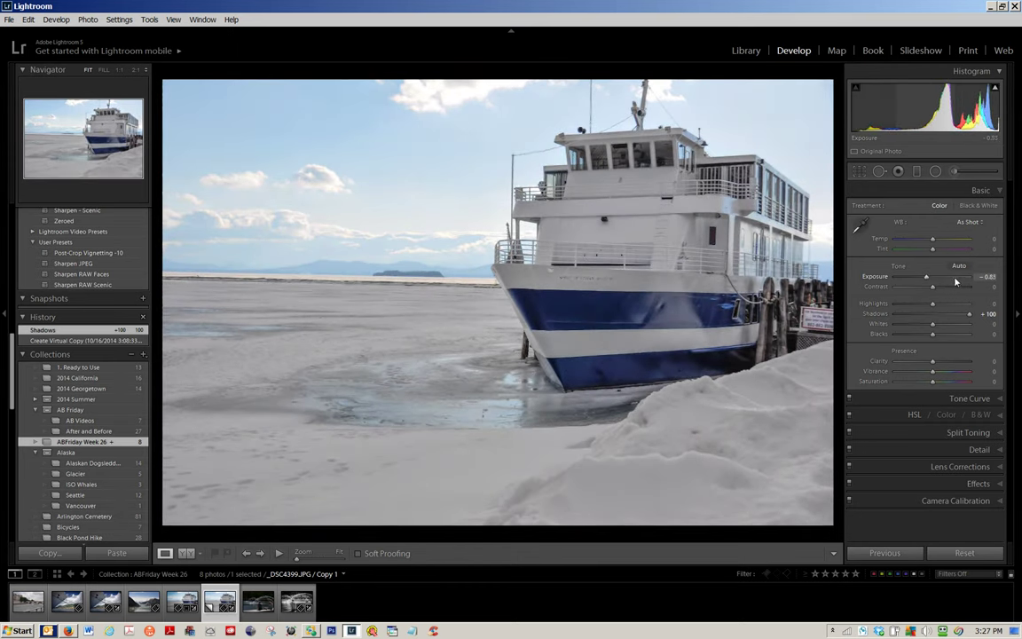
scroll(985, 282, "down", 2)
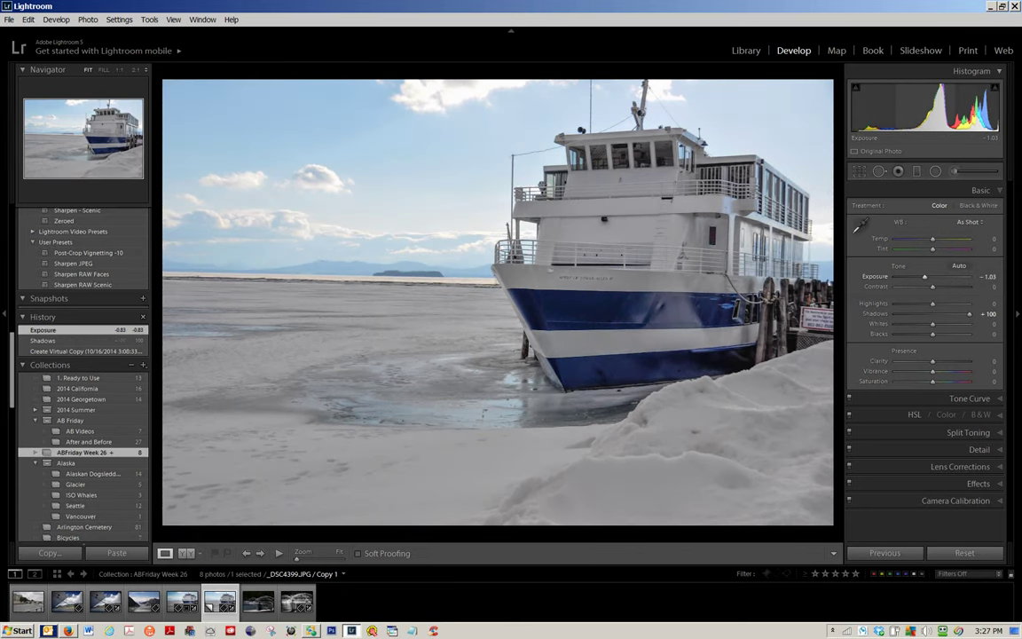
scroll(985, 282, "up", 1)
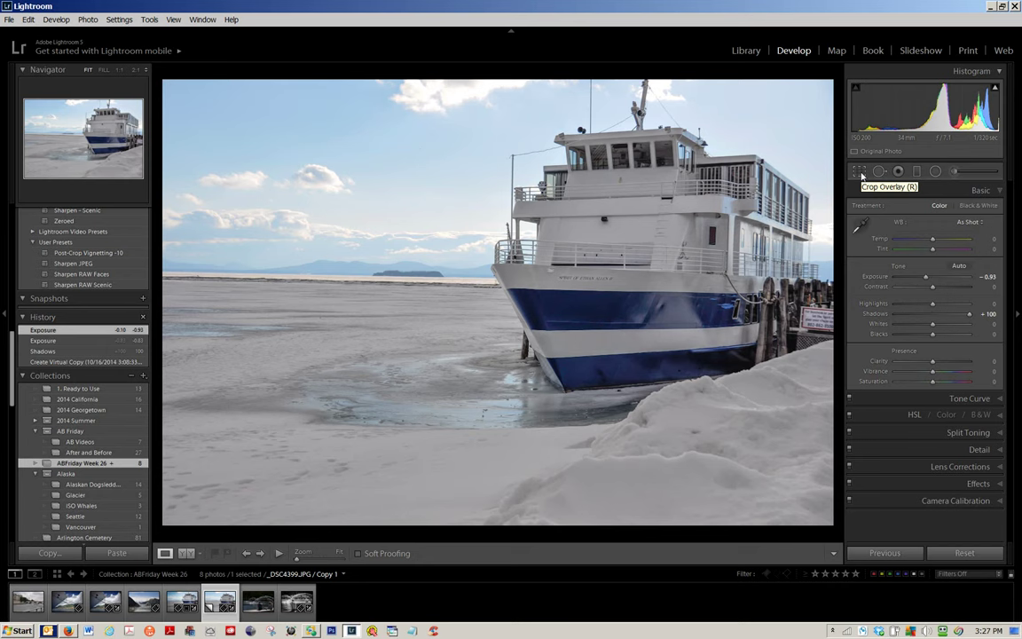
- Straighten the horizon with a -0.85° angle, reposition the crop frame and commit the crop
left_click(861, 173)
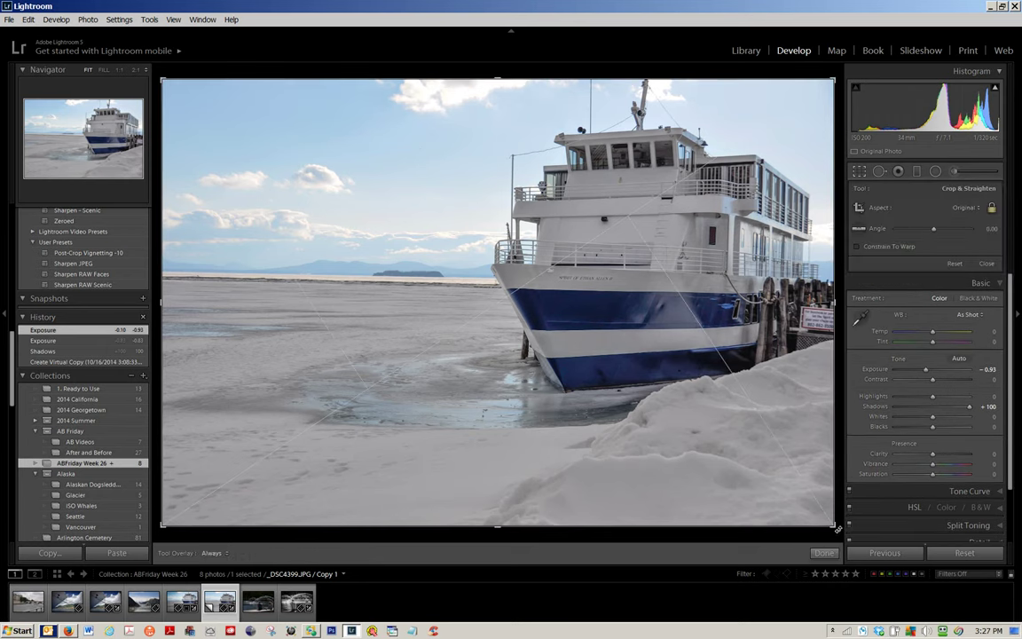
left_click_drag(837, 529, 838, 528)
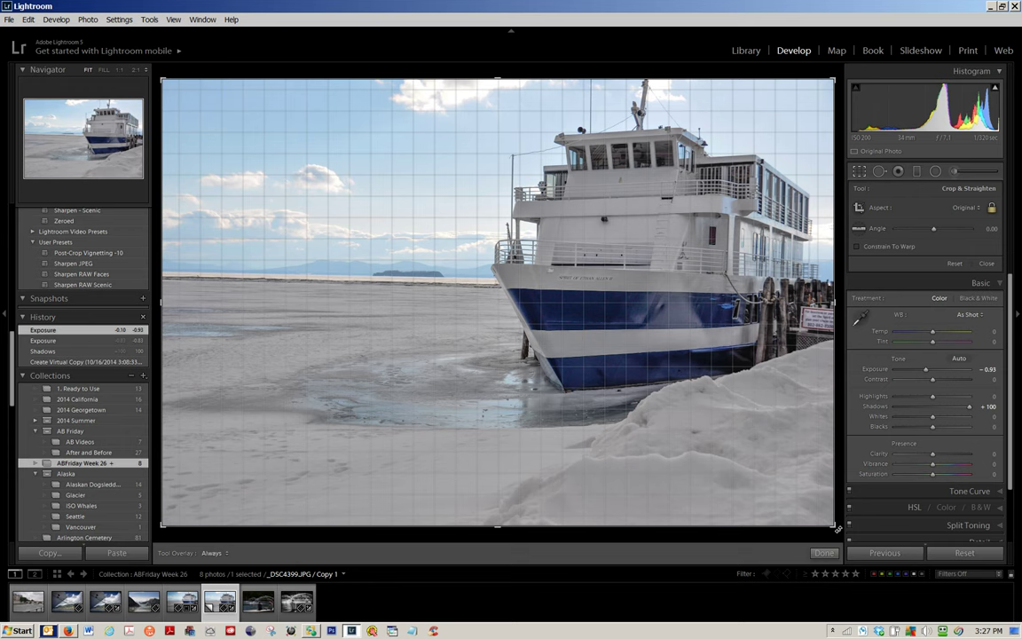
left_click_drag(838, 529, 841, 522)
left_click(984, 228)
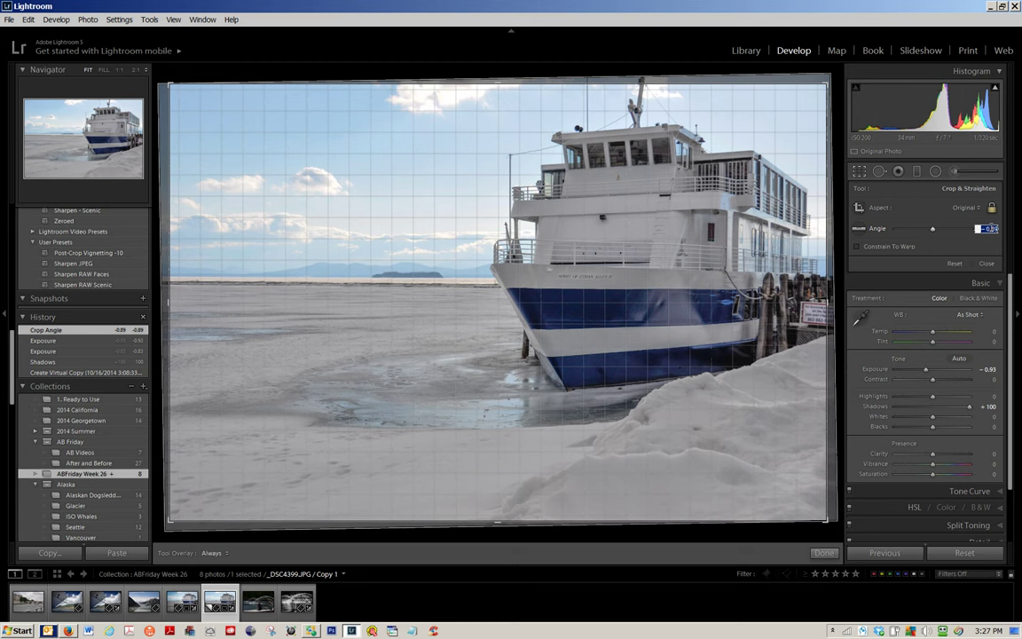
left_click(987, 228)
key("Up")
key("Up")
key("Up")
key("Up")
key("Return")
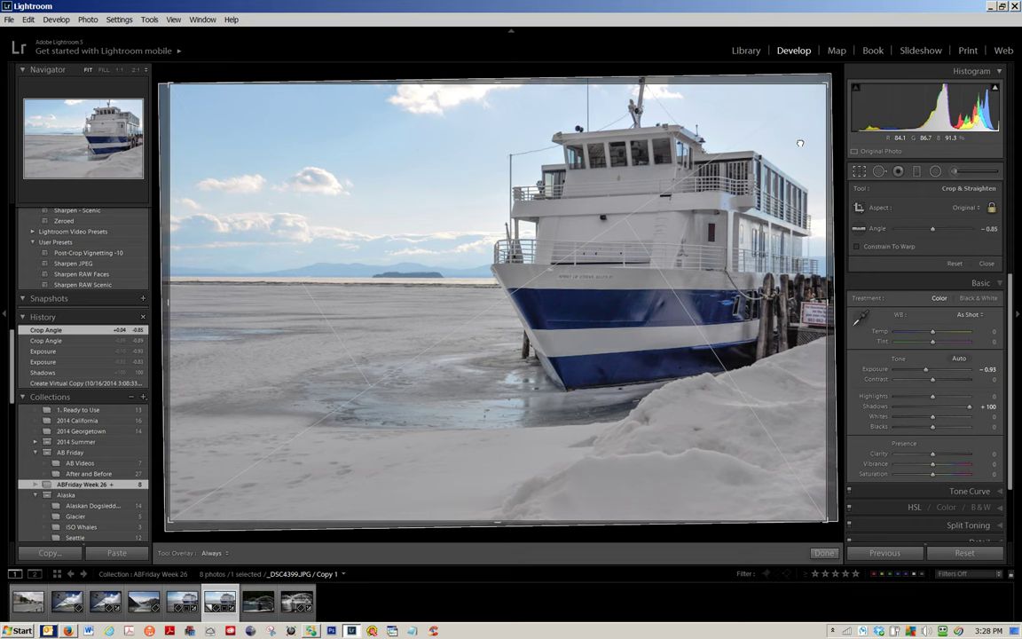
left_click_drag(799, 143, 691, 138)
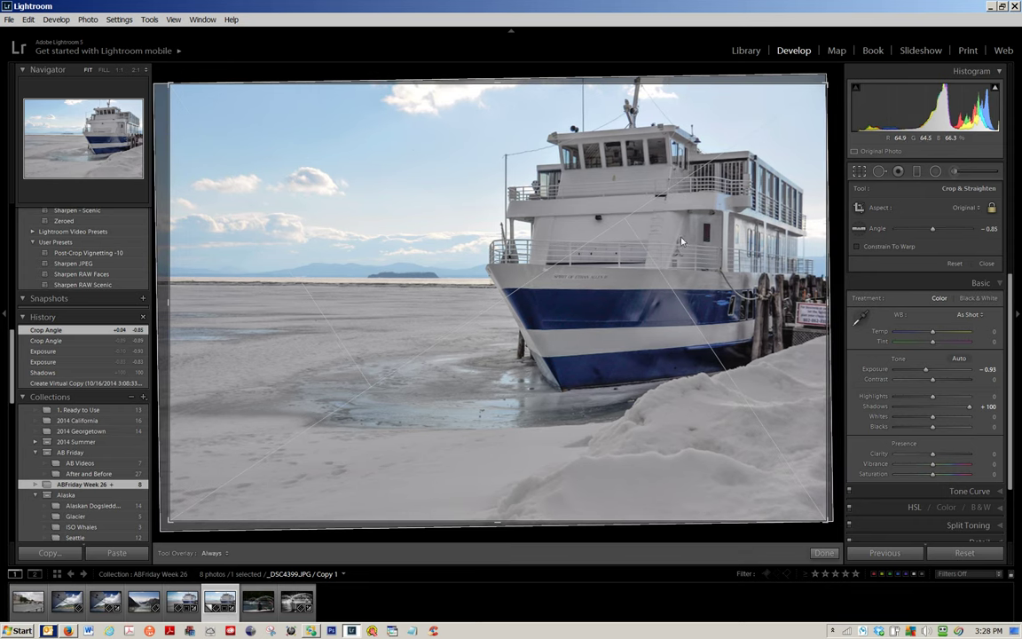
left_click(825, 552)
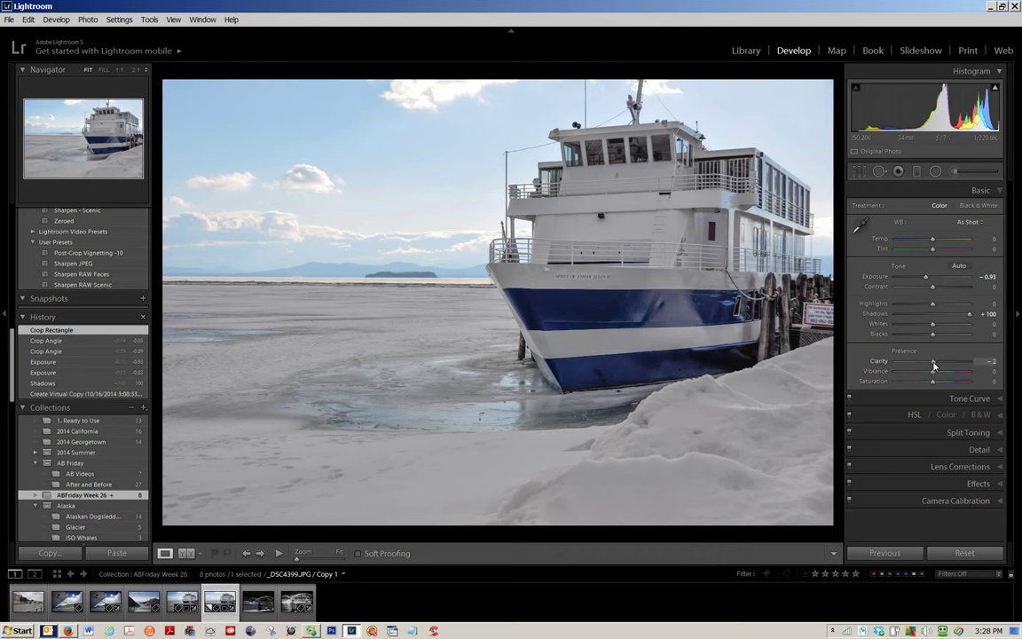
- Set Clarity to +17 and Vibrance to +27 in the Presence section
left_click_drag(933, 365, 942, 365)
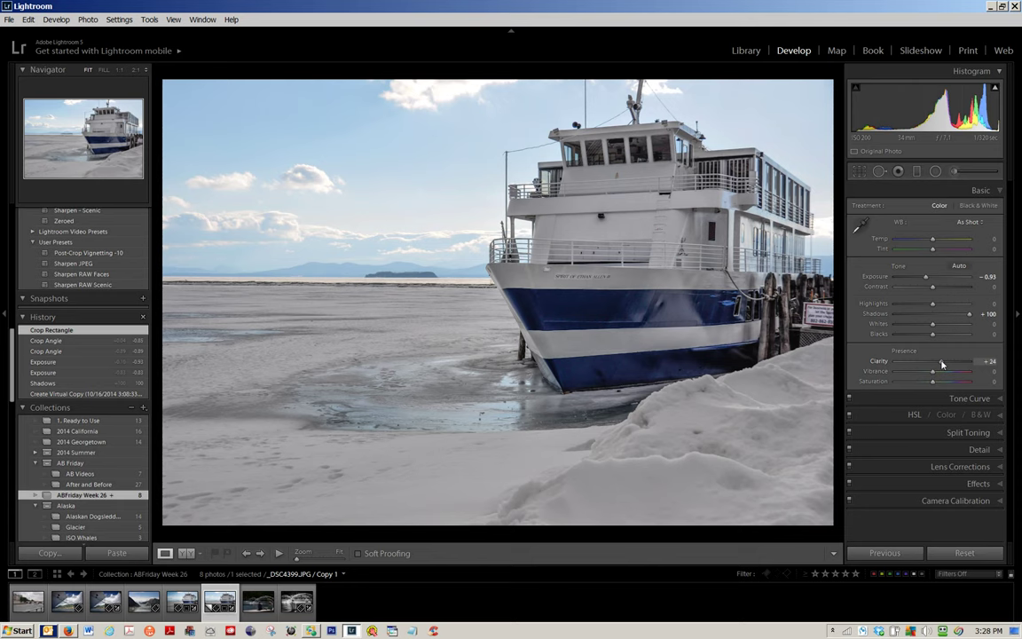
left_click_drag(943, 364, 938, 362)
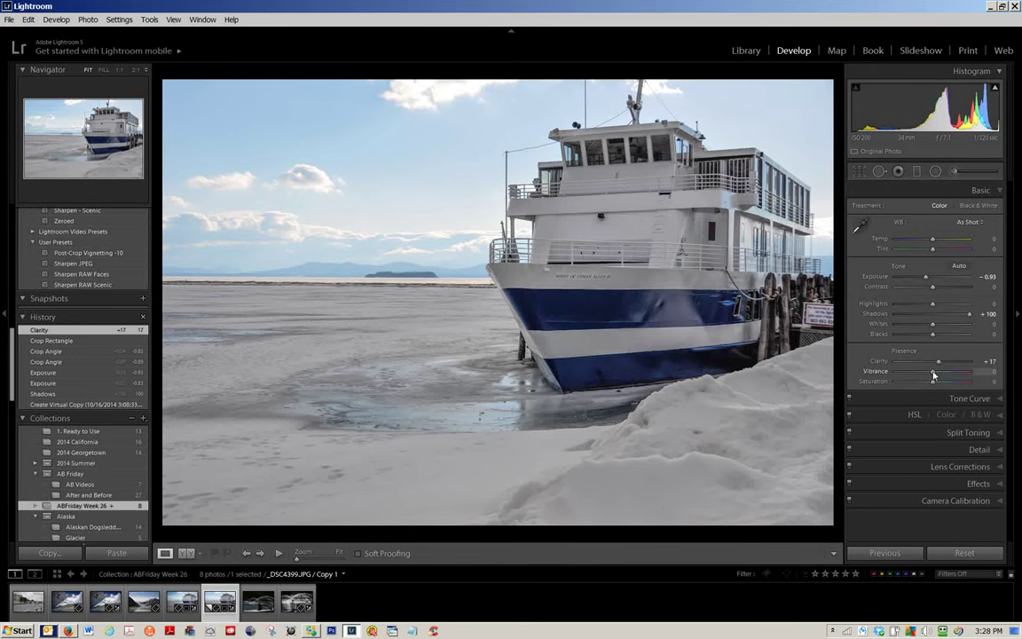
left_click_drag(934, 375, 943, 377)
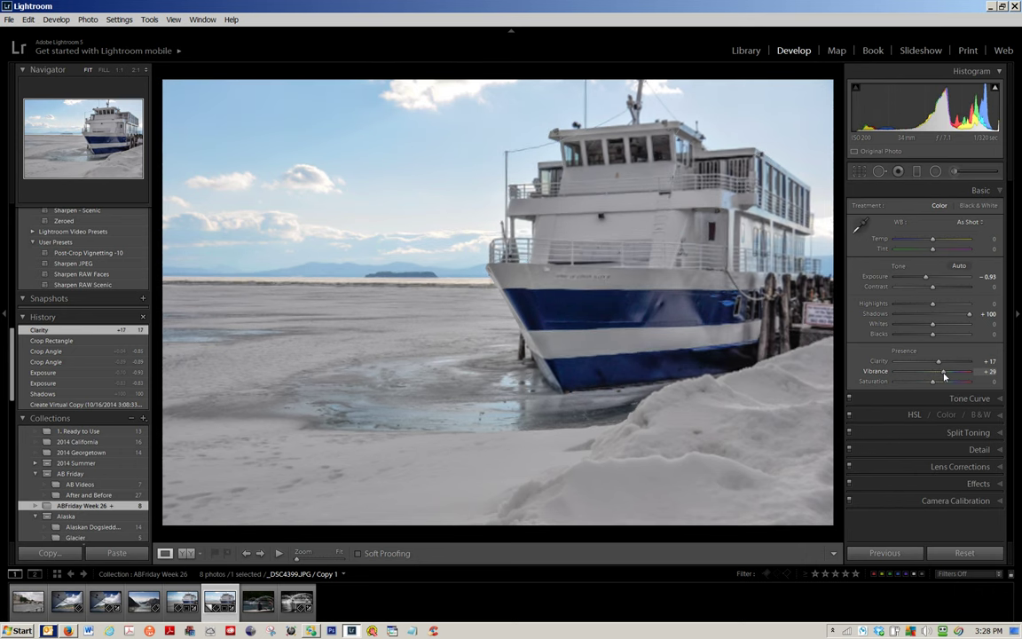
left_click_drag(943, 376, 942, 376)
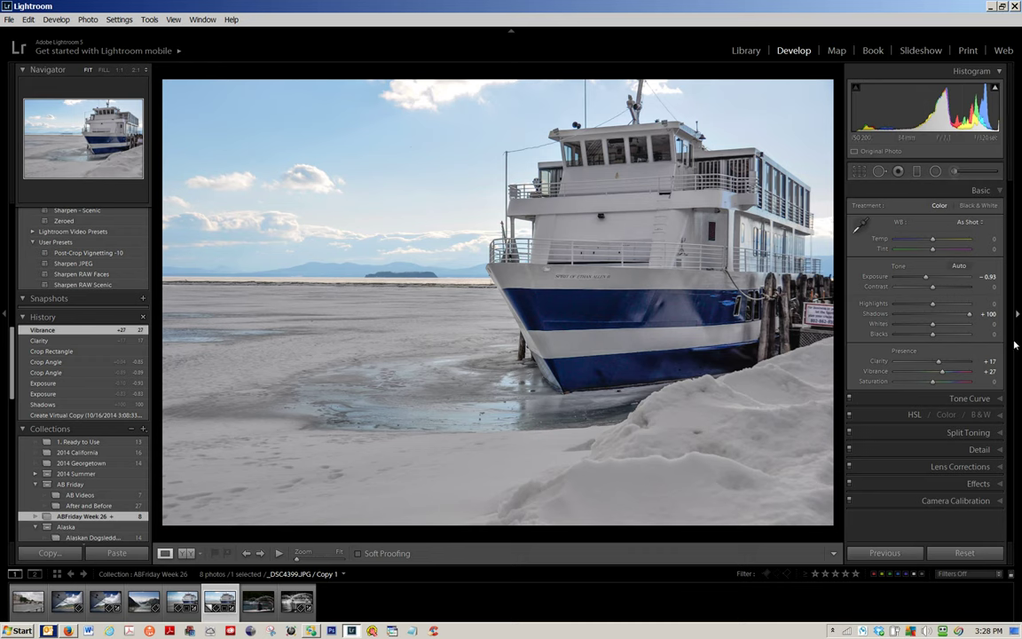
- Apply the Medium Contrast point curve in the Tone Curve panel
left_click(990, 399)
left_click(906, 341)
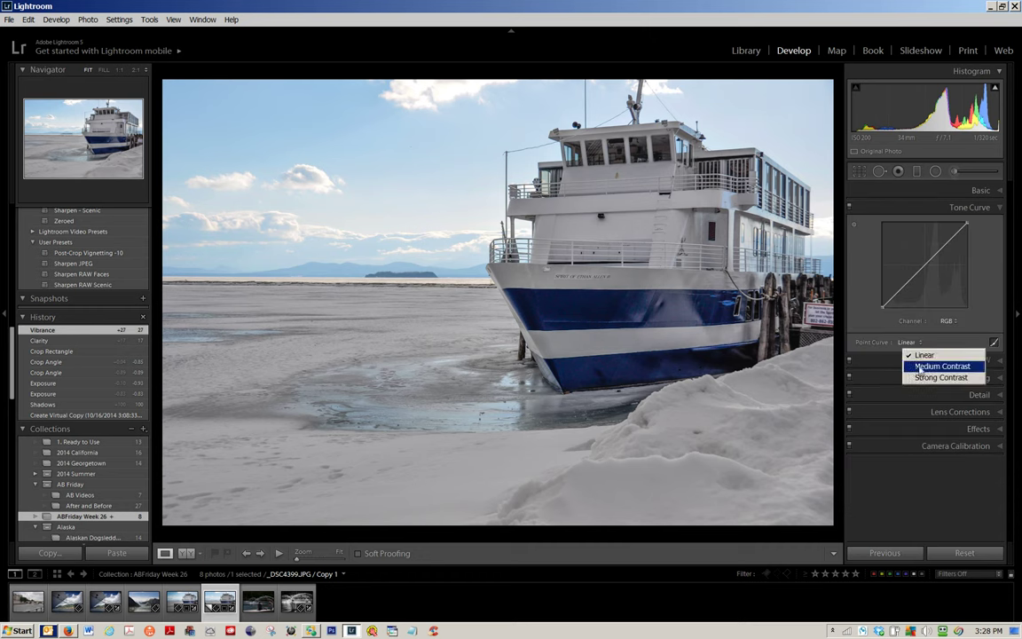
left_click(920, 366)
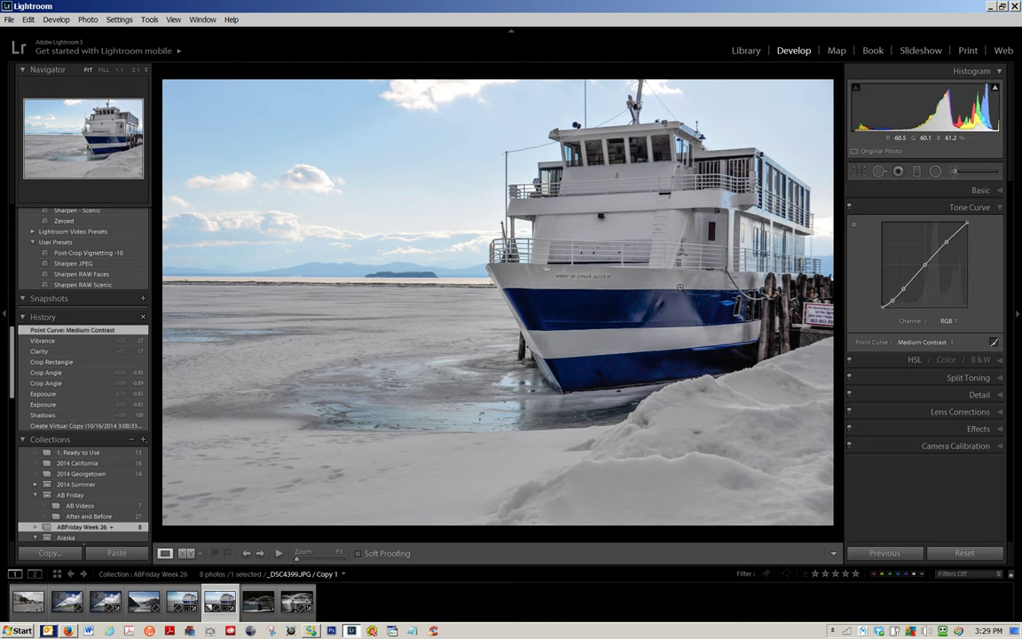
- Drag a graduated filter in from the left edge and position it across the ice
left_click(918, 172)
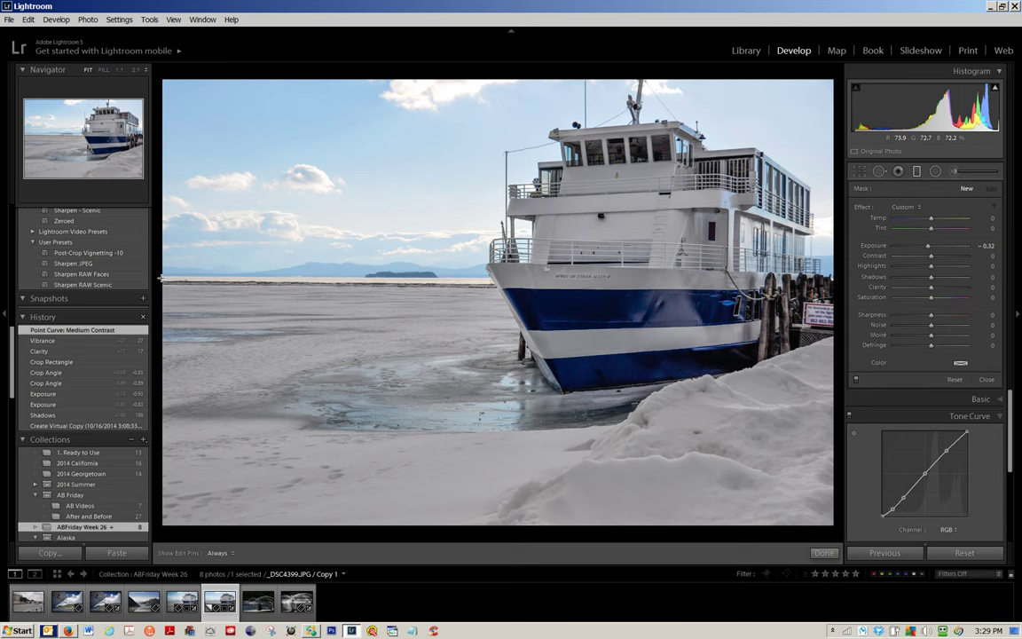
key("shift")
left_click_drag(161, 278, 494, 297)
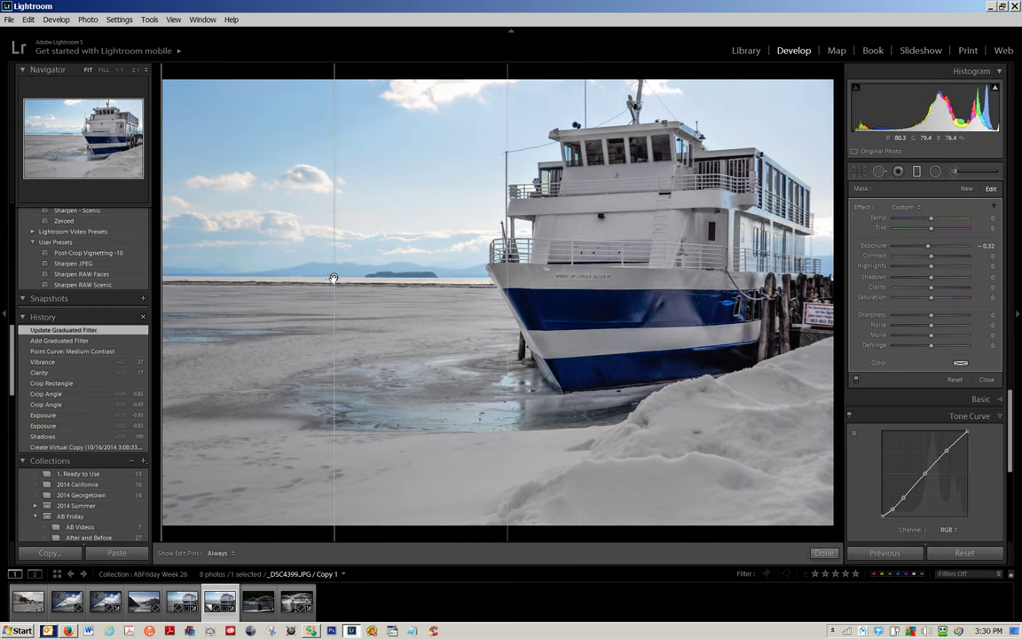
left_click_drag(331, 277, 400, 285)
left_click_drag(573, 294, 510, 294)
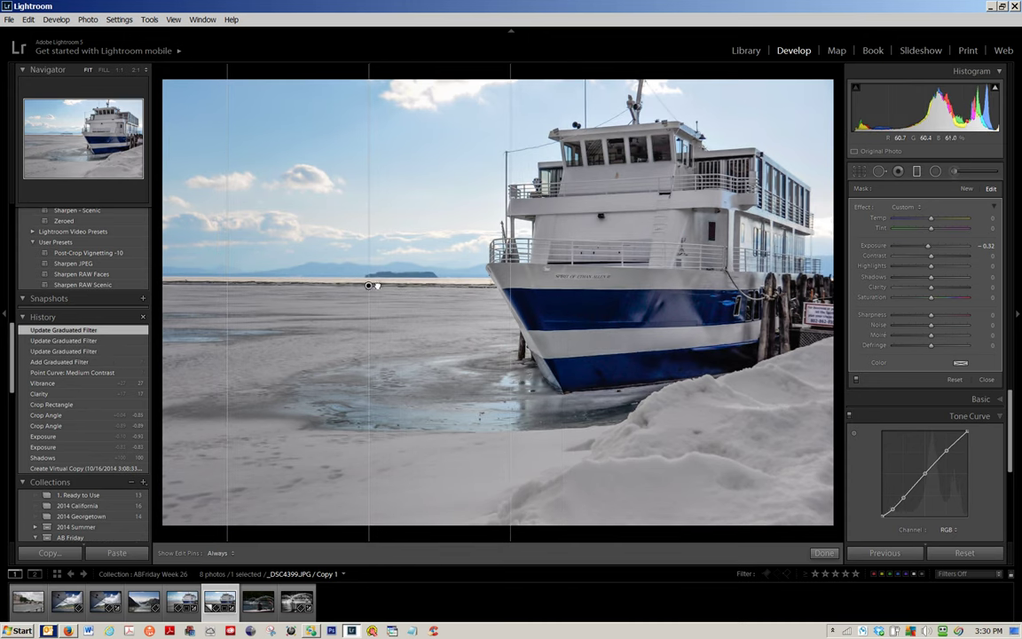
left_click_drag(369, 285, 389, 285)
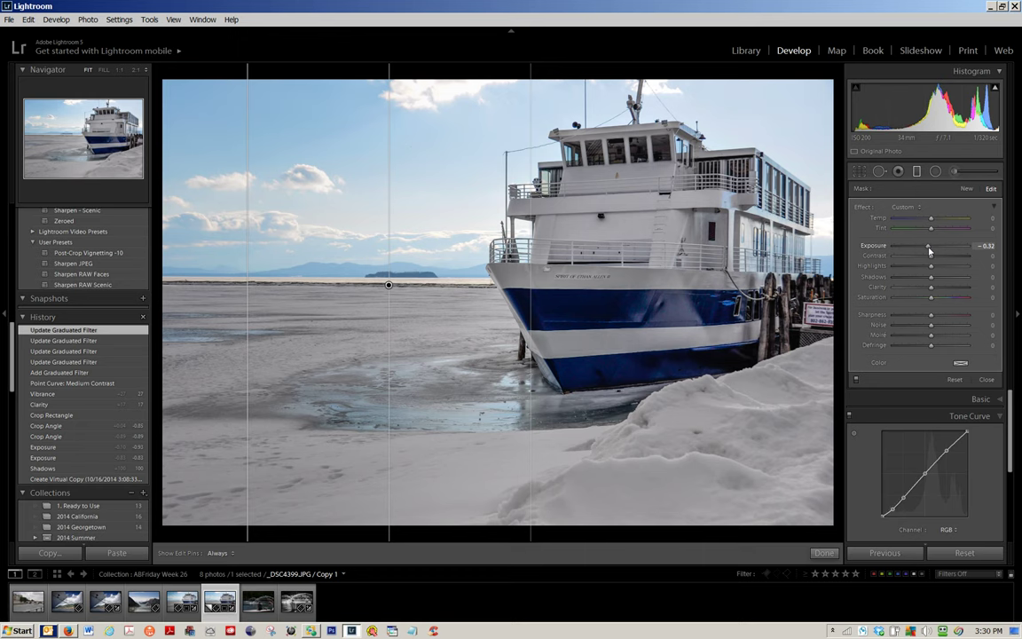
- Set the graduated filter's Exposure to -0.37 and close the filter tool
mouse_move(929, 252)
left_mouse_down()
mouse_move(918, 249)
mouse_move(929, 251)
left_mouse_up()
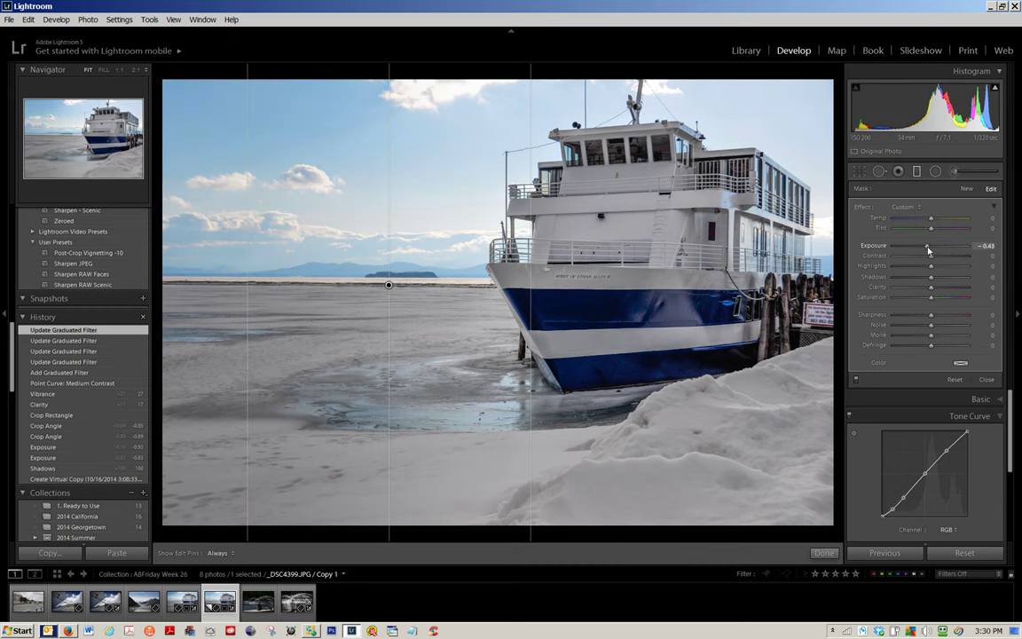
left_click_drag(929, 251, 929, 251)
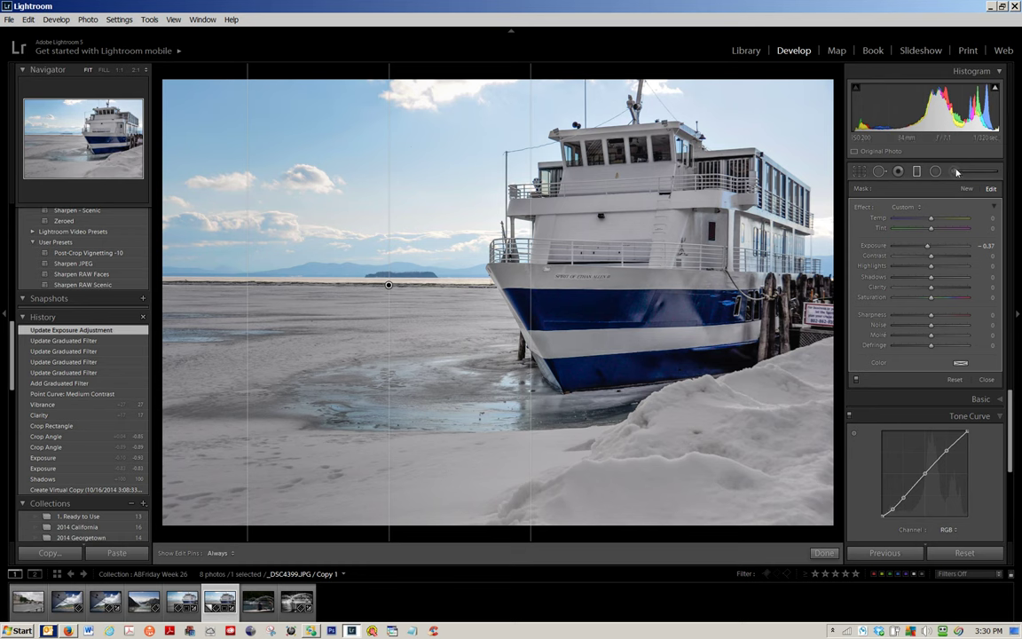
left_click(917, 172)
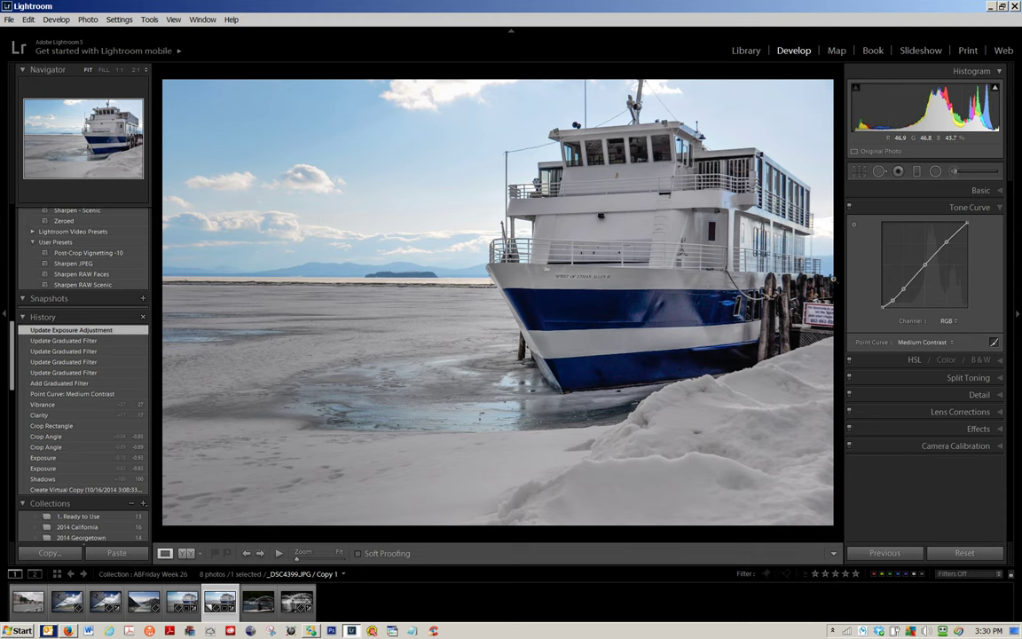
key("shift")
- Draw a second graduated filter from the right edge across the ferry, with Exposure reset to 0
left_click(750, 259)
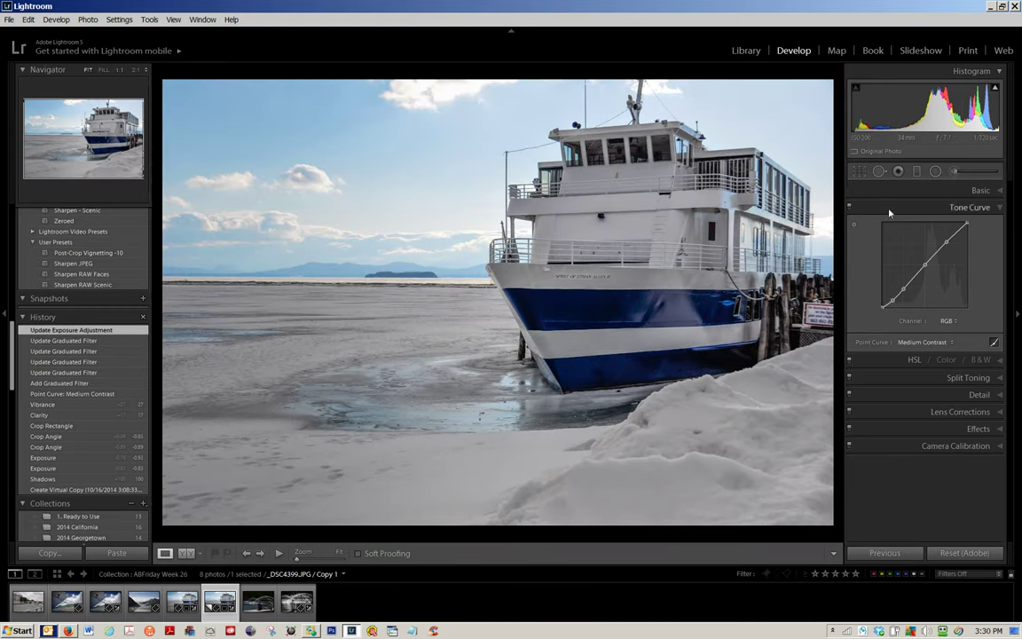
left_click(918, 174)
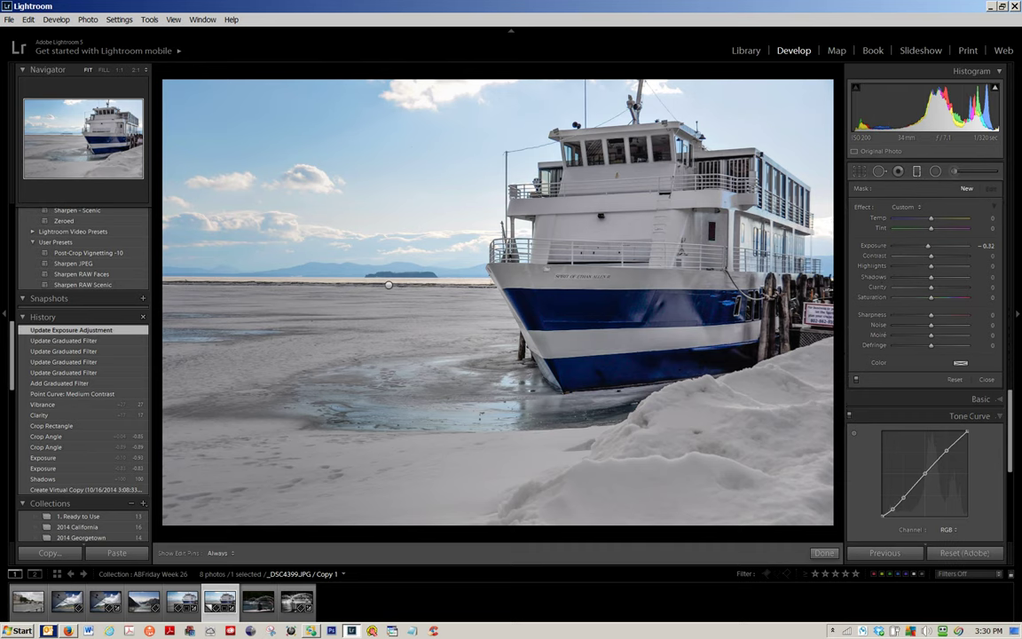
left_click_drag(834, 297, 426, 282)
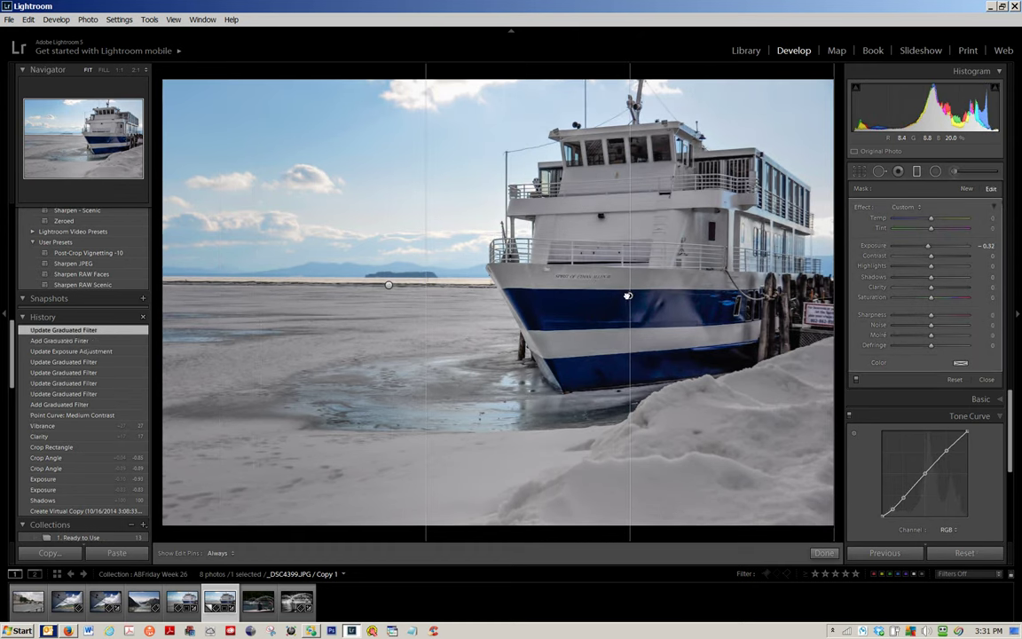
left_click_drag(629, 295, 624, 295)
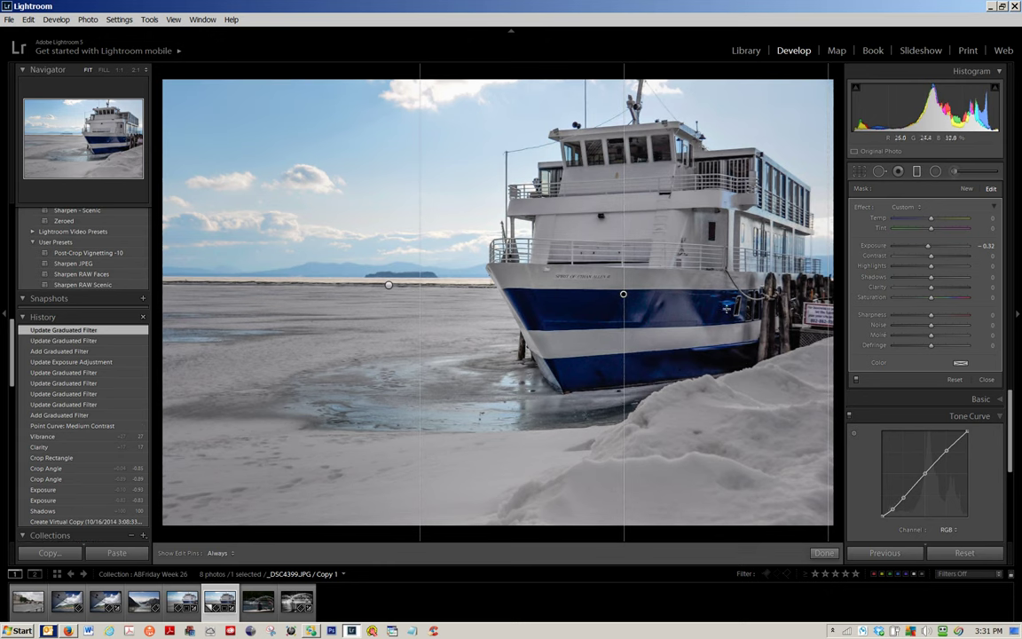
double_click(930, 245)
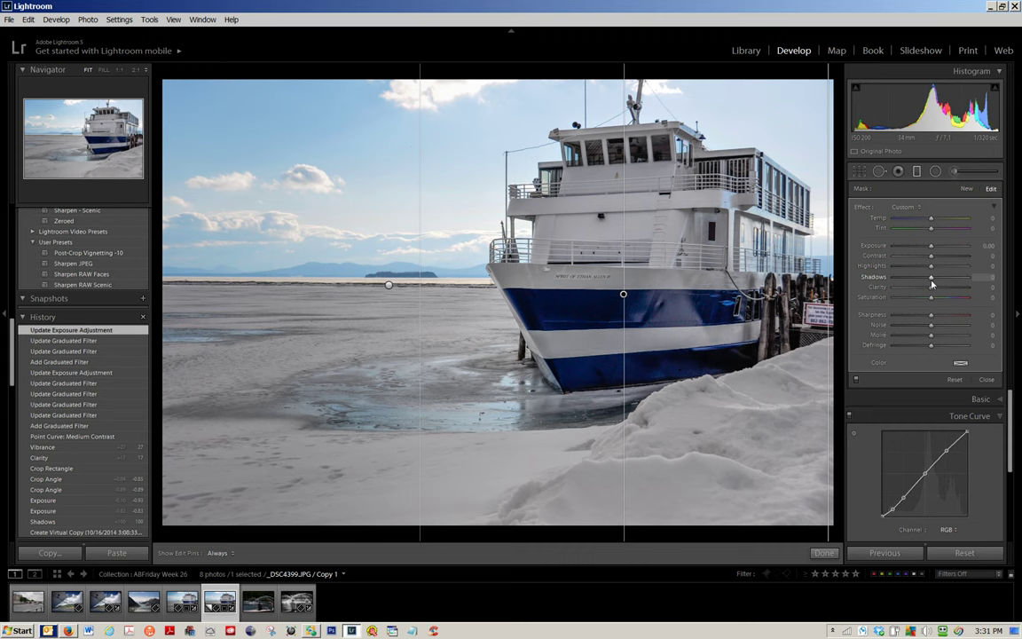
- Set the second filter's Shadows to 74 and Clarity to 27
left_click_drag(930, 280, 959, 281)
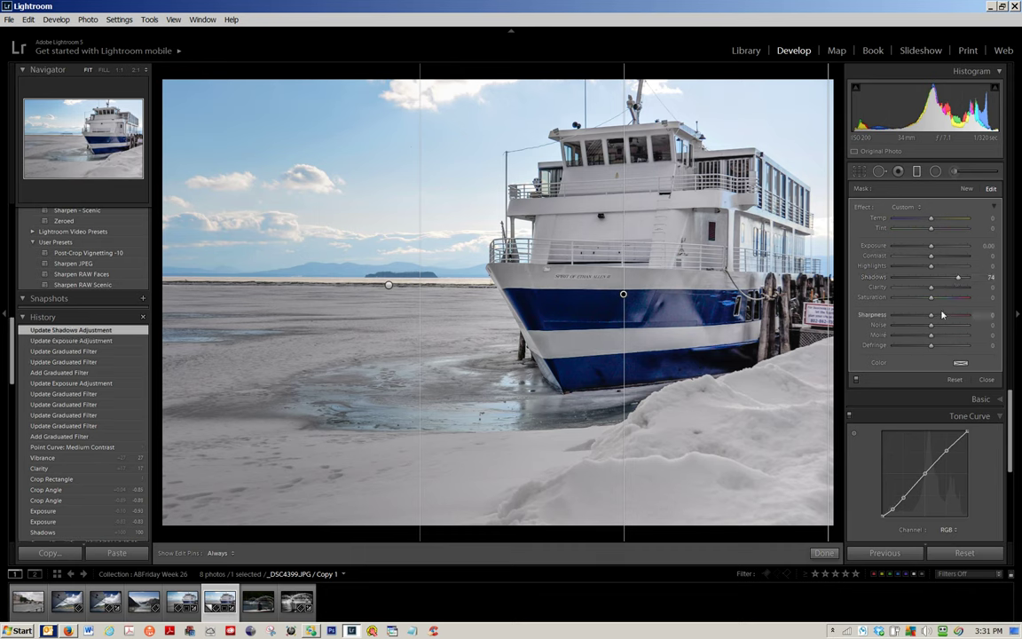
left_click(991, 288)
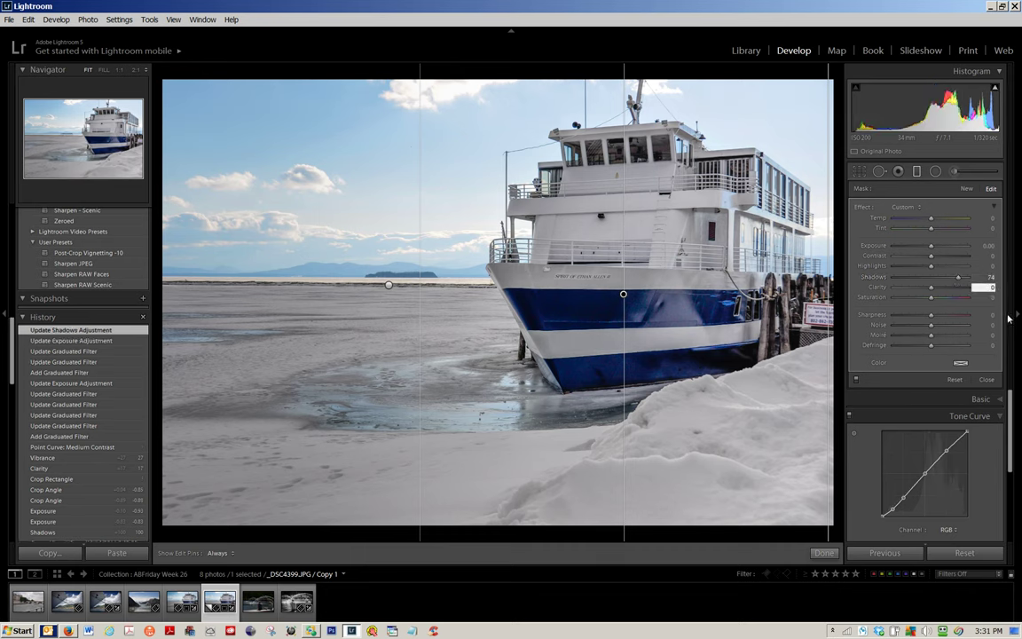
key("Return")
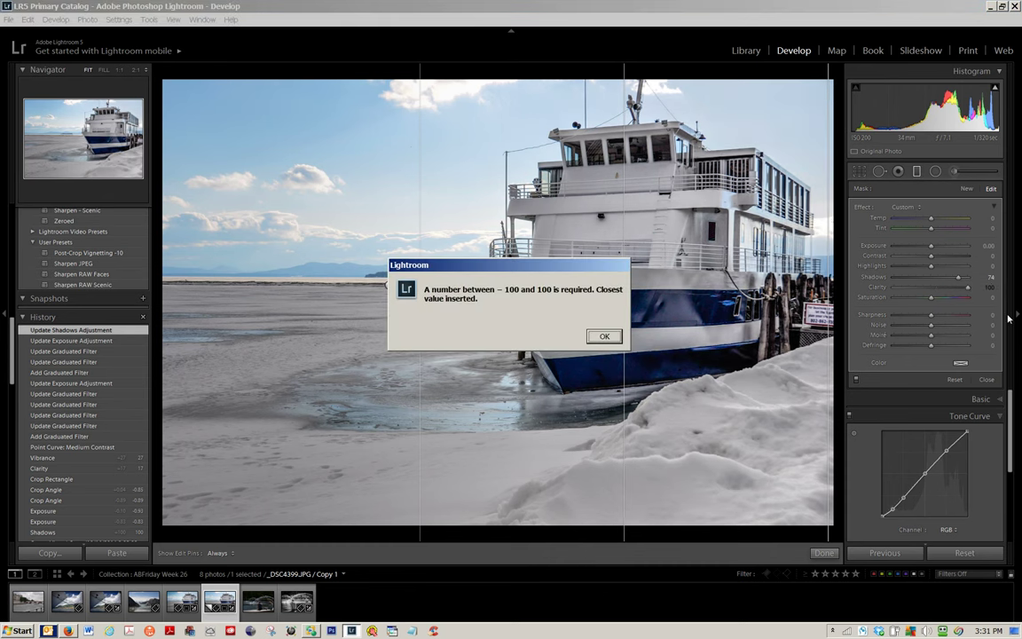
key("Return")
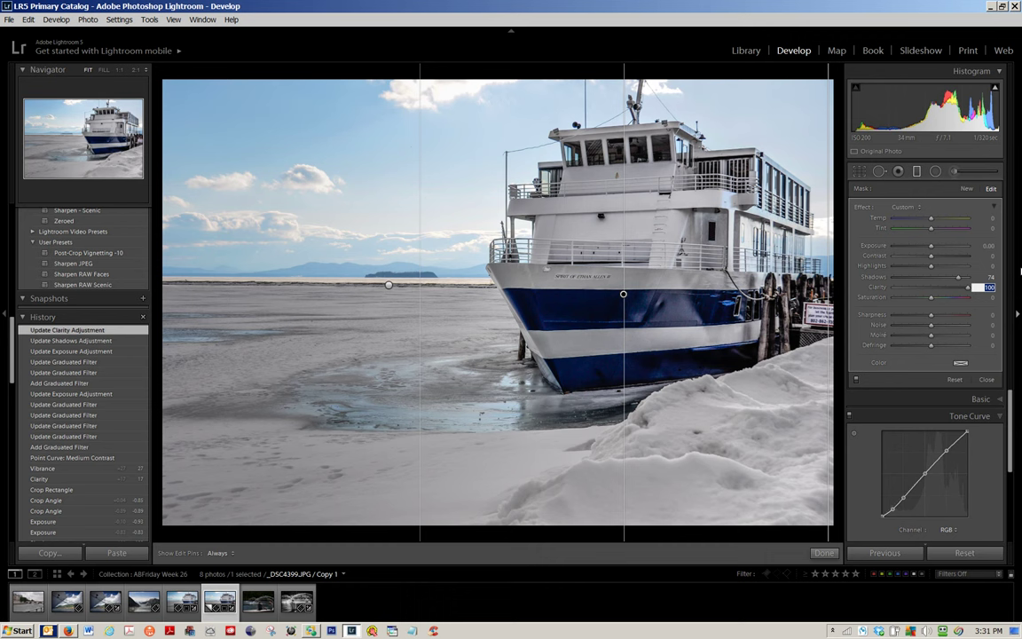
type("2")
key("Return")
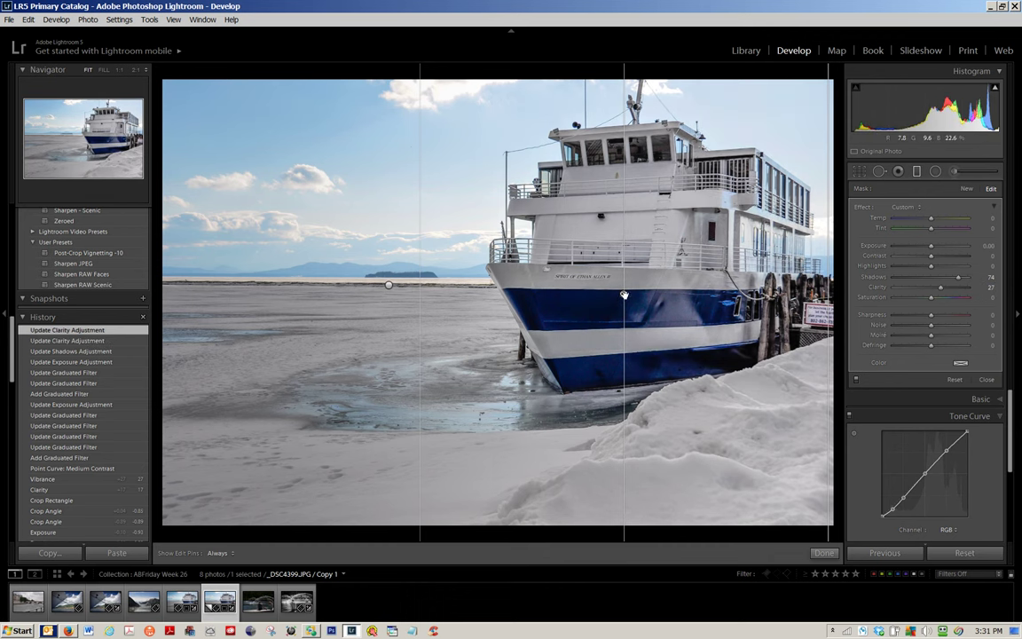
- Move and reshape the filter so it is centred over the ferry's bow
left_click_drag(624, 293, 523, 278)
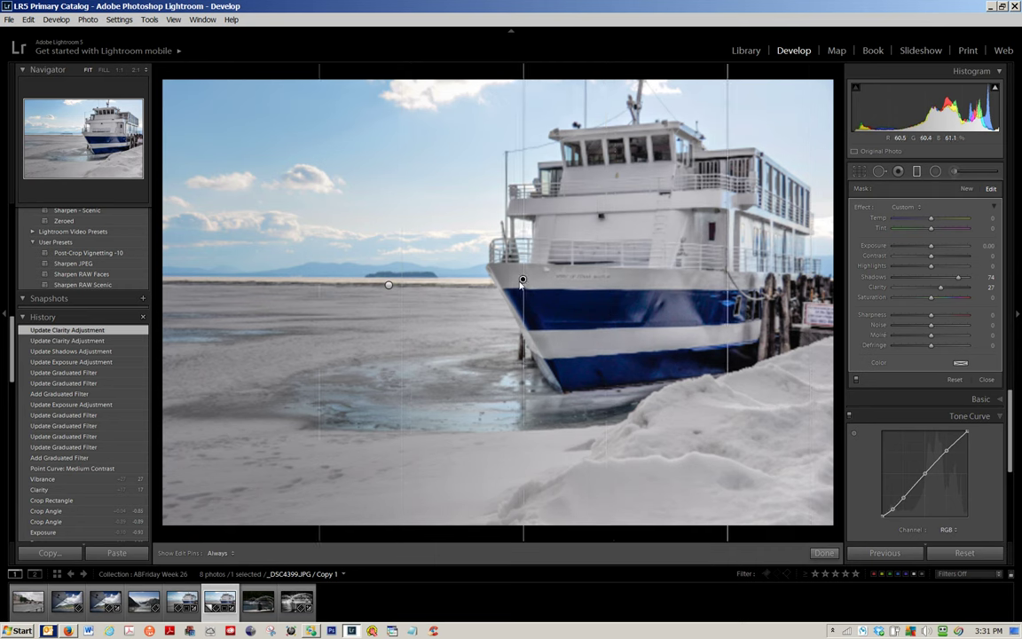
left_click_drag(321, 287, 483, 300)
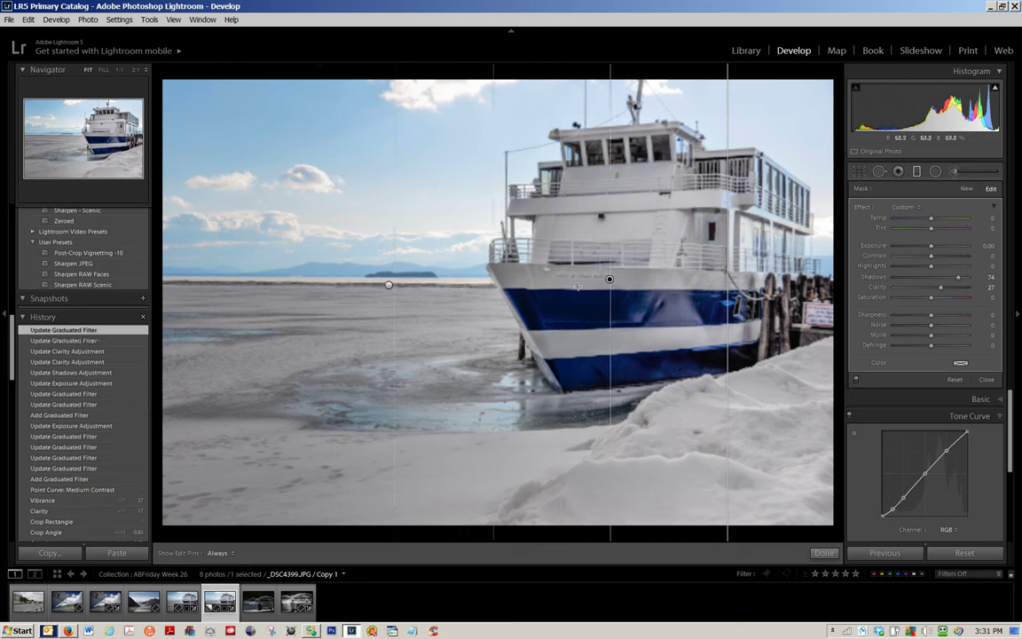
left_click_drag(595, 279, 515, 281)
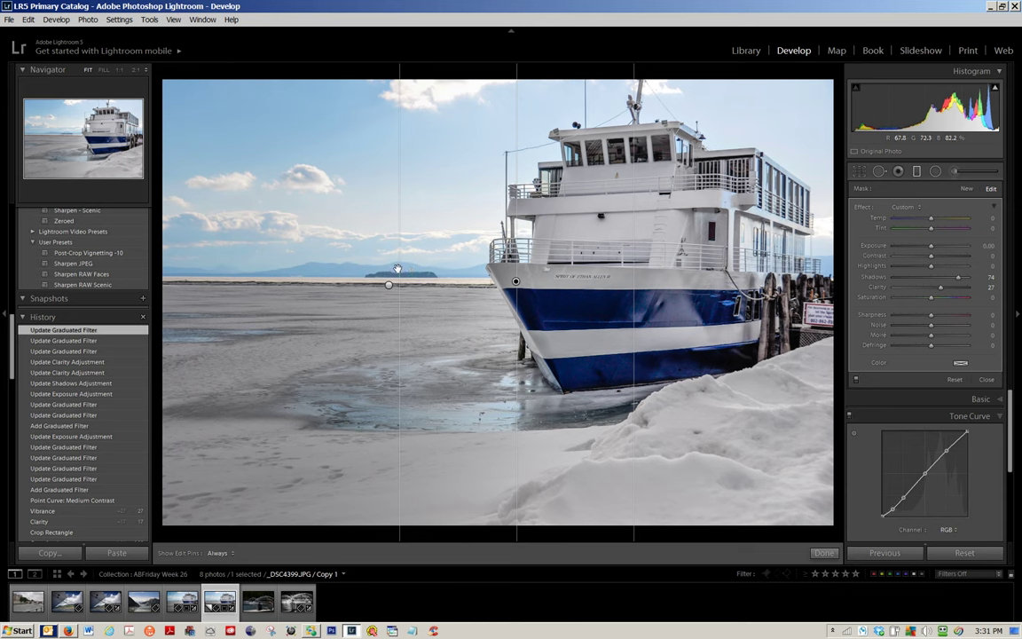
- Finish the graduated filters and apply the Sharpen JPEG user preset, reviewing the Detail panel
left_click(825, 552)
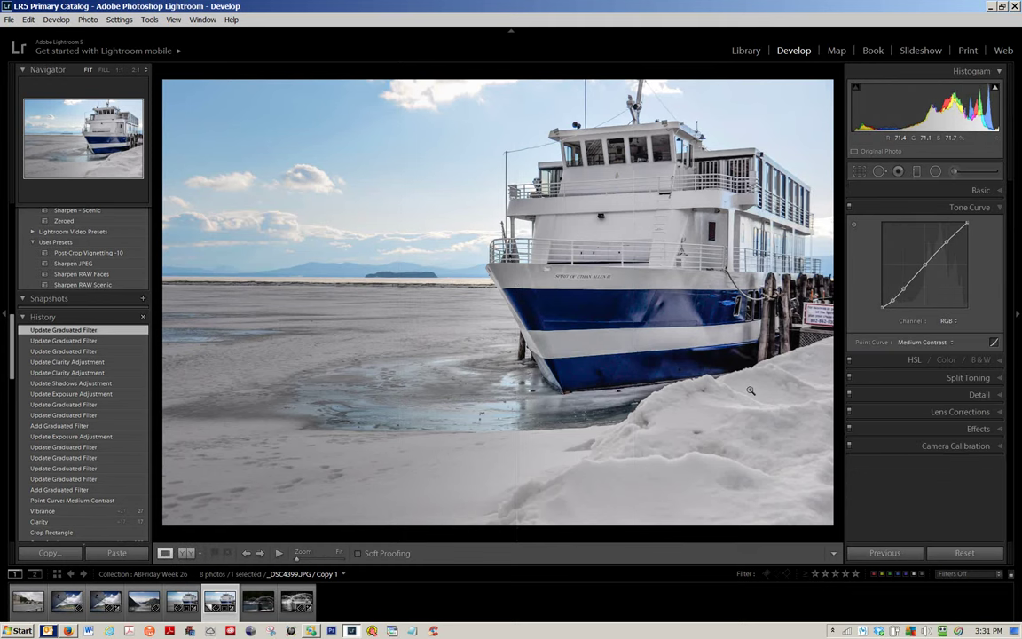
left_click(1001, 396)
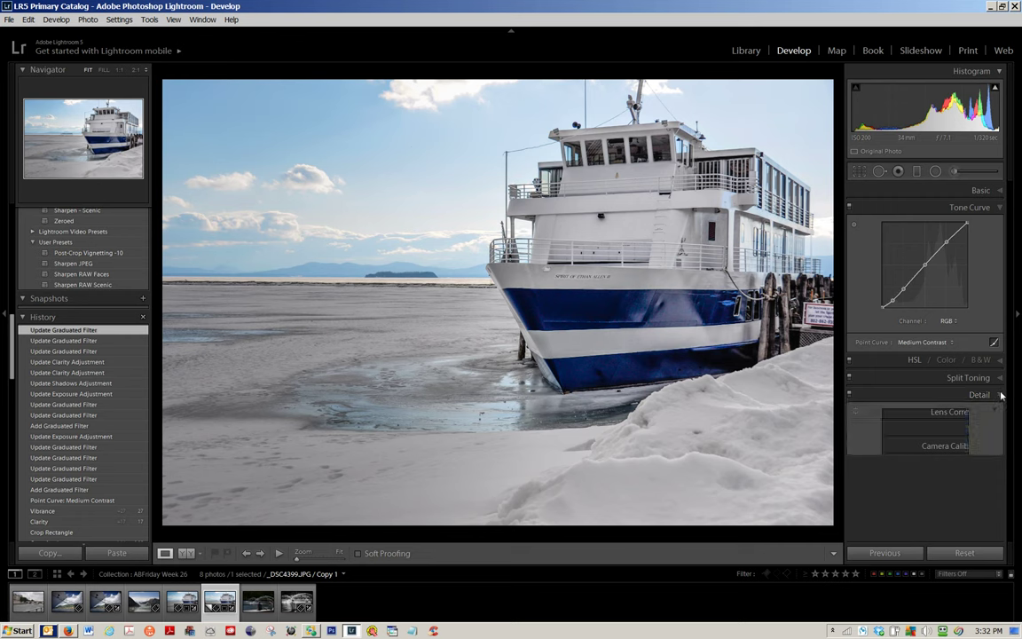
left_click(75, 264)
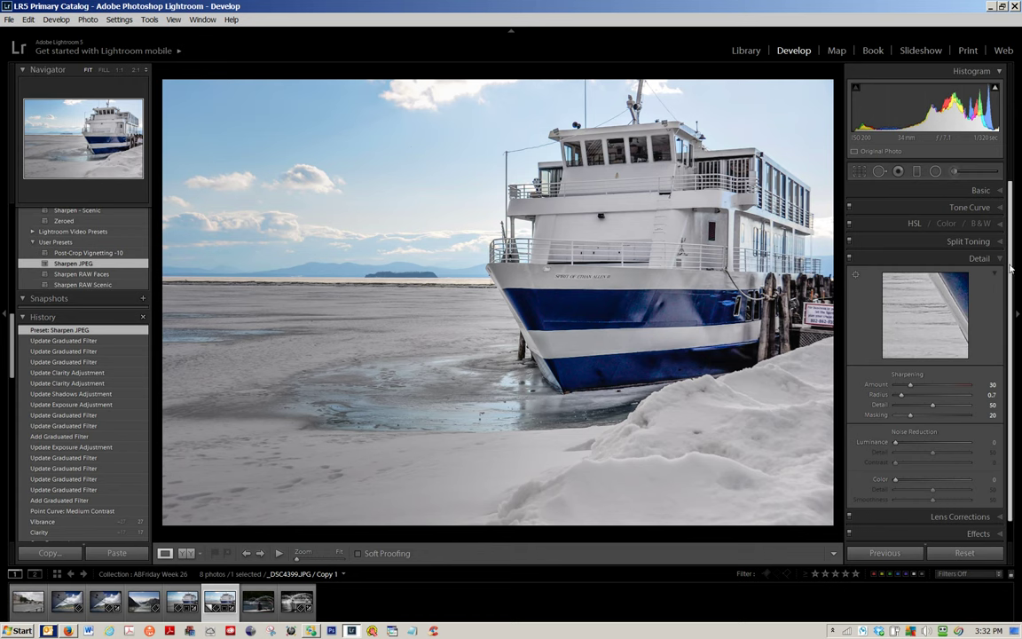
scroll(1009, 528, "down", 1)
- Set the Post-Crop Vignetting Amount to -25 in the Effects panel
left_click(997, 513)
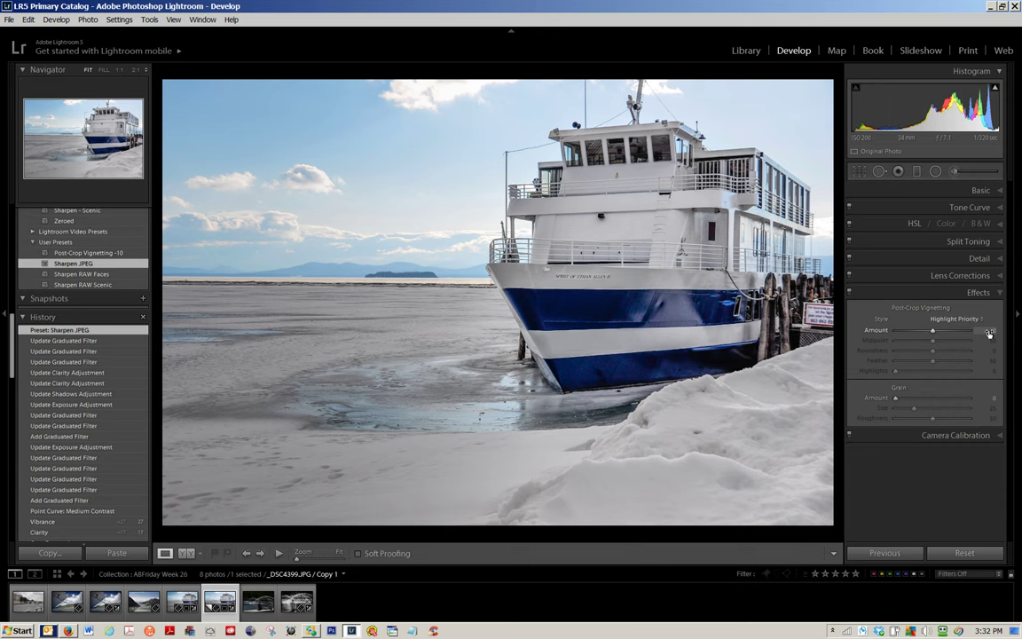
left_click_drag(989, 331, 966, 331)
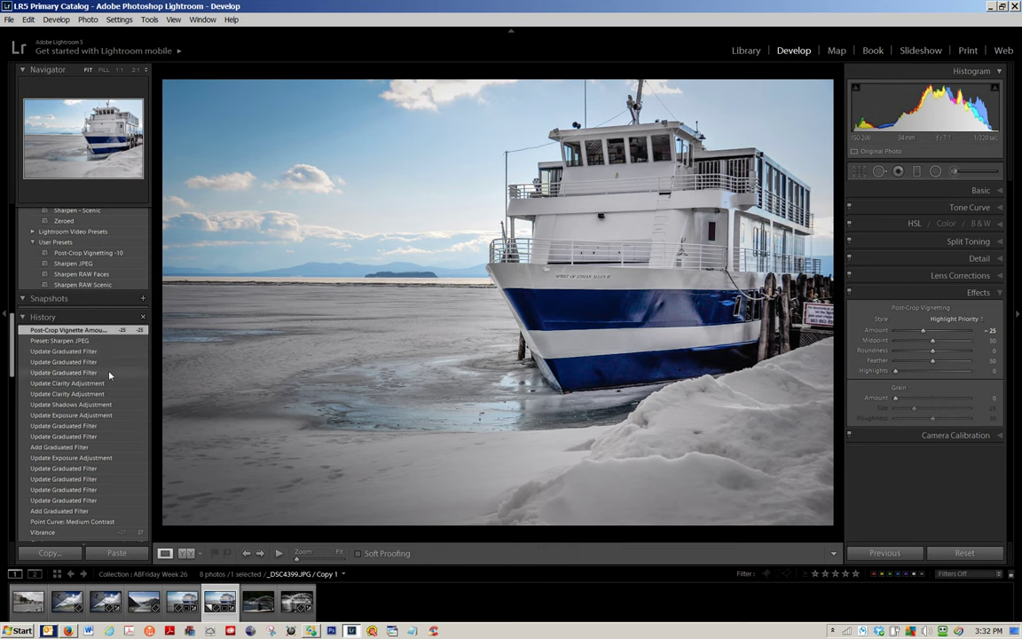
scroll(110, 451, "down", 5)
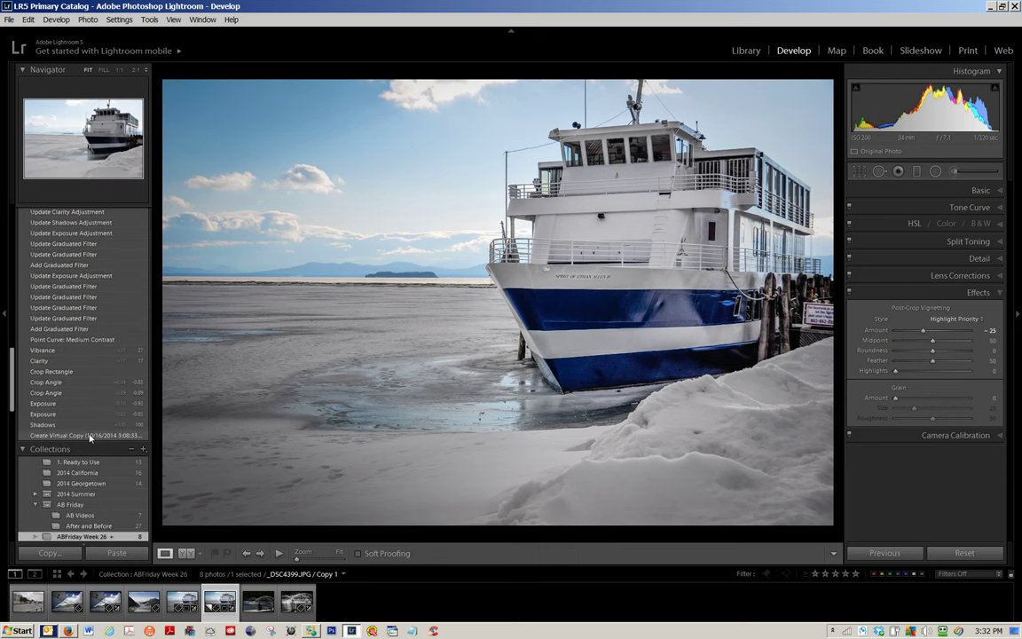
left_click(90, 435)
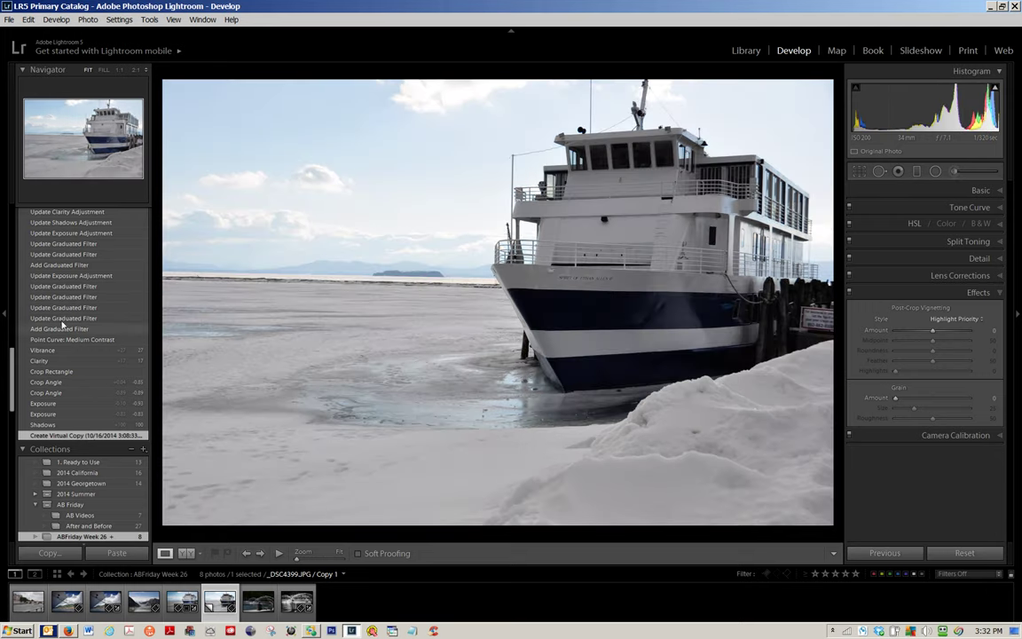
scroll(62, 326, "up", 3)
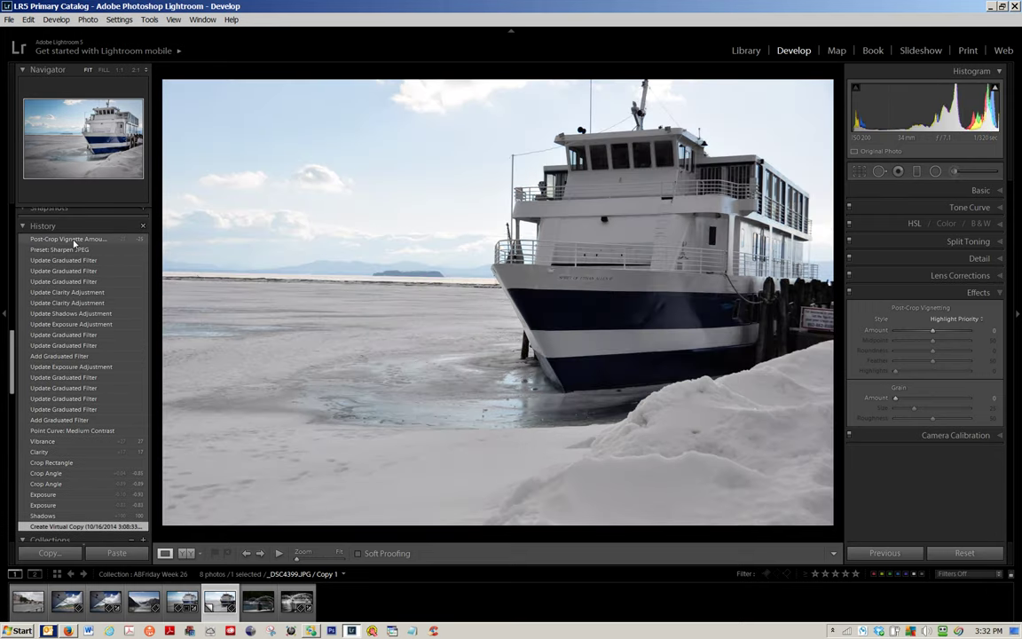
left_click(74, 242)
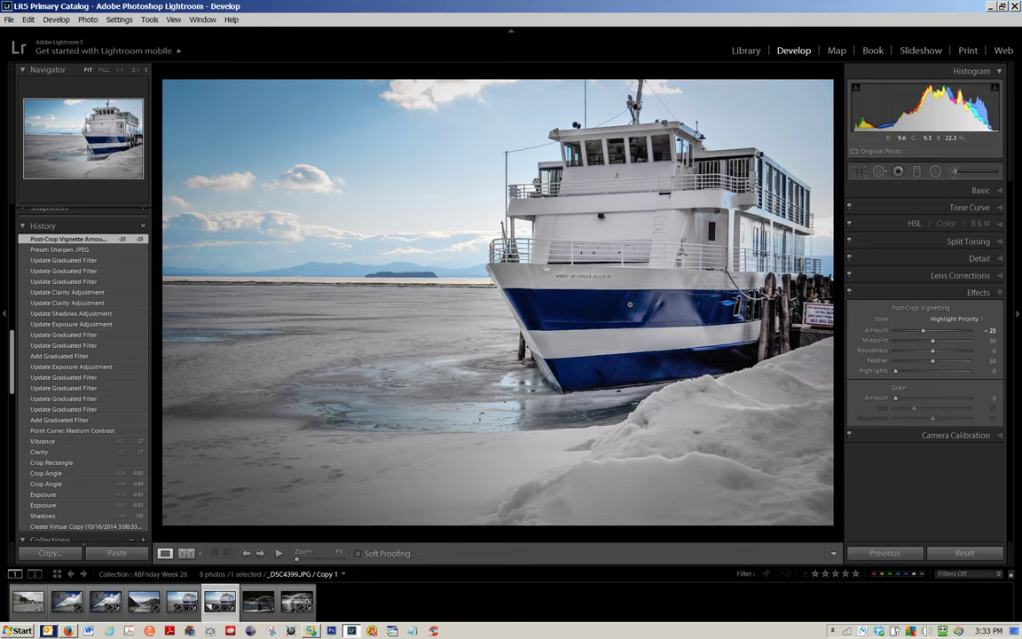
left_click(87, 526)
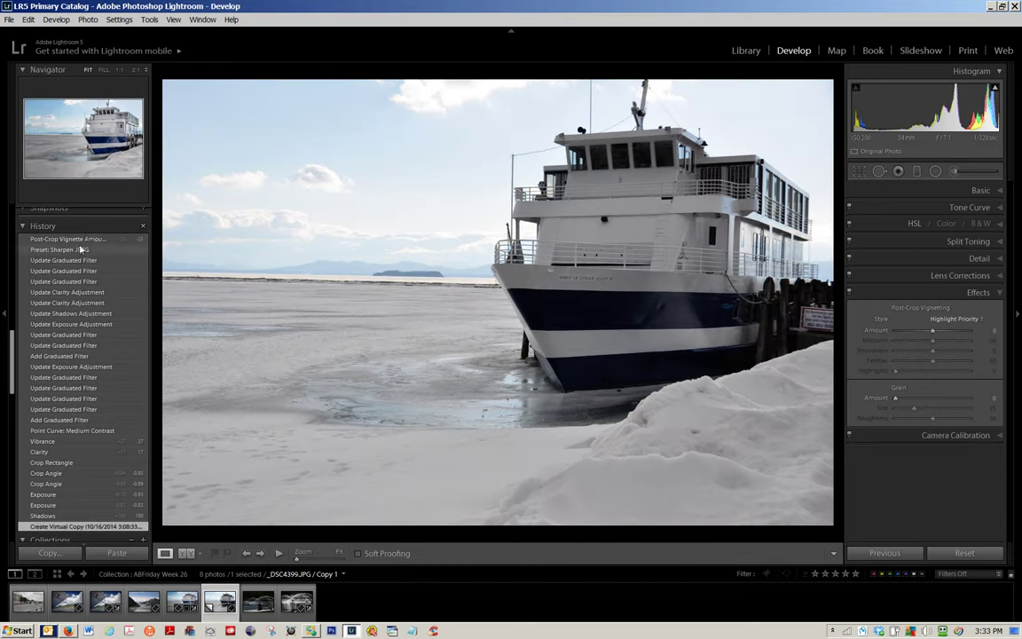
left_click(80, 240)
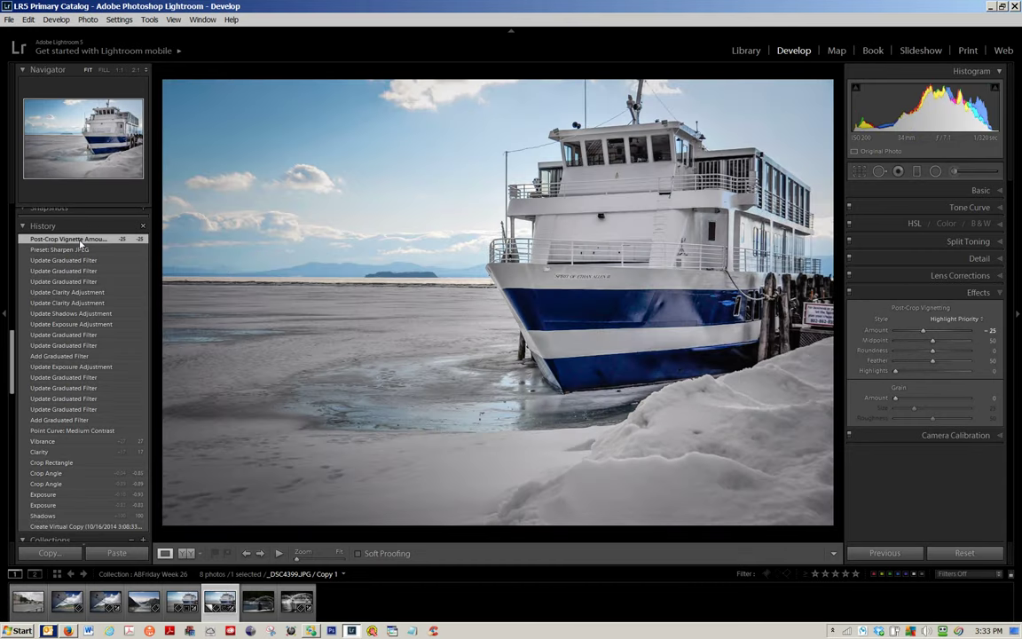